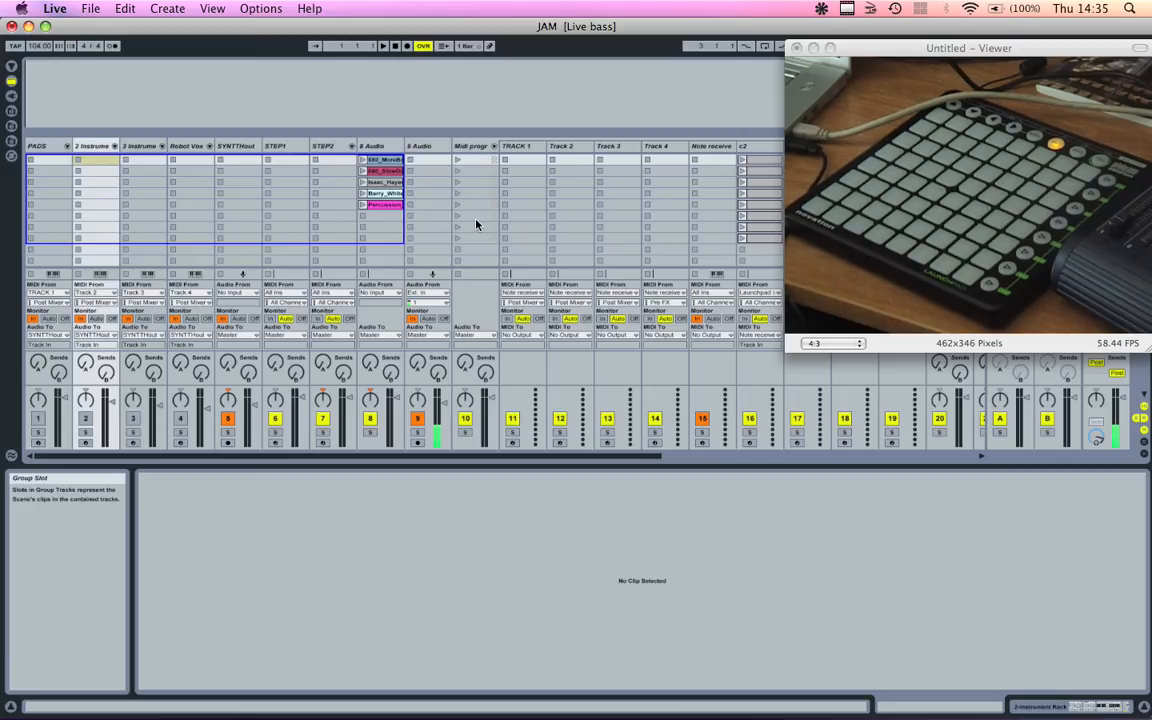
Select the c2, c3 and c4 tracks in turn to examine their clips and routing.
{"action": "scroll", "coordinate": [476, 225], "scroll_direction": "right", "scroll_amount": 3}
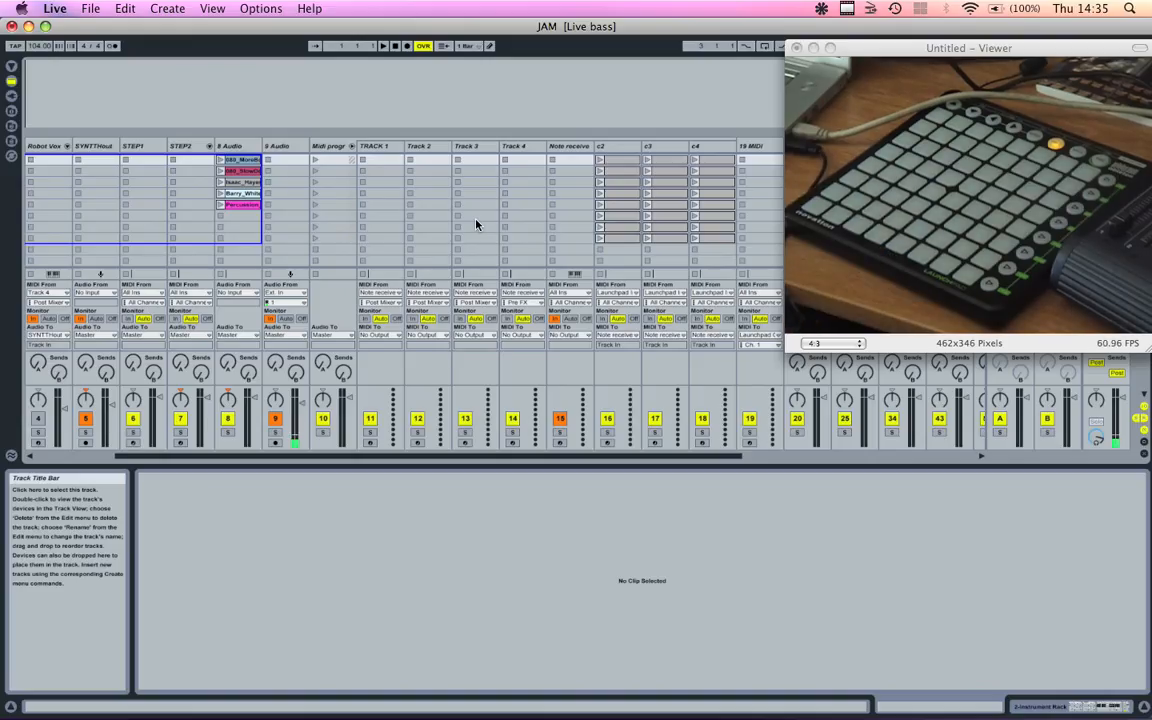
{"action": "left_click", "coordinate": [618, 146]}
{"action": "left_click", "coordinate": [663, 146]}
{"action": "left_click", "coordinate": [698, 147]}
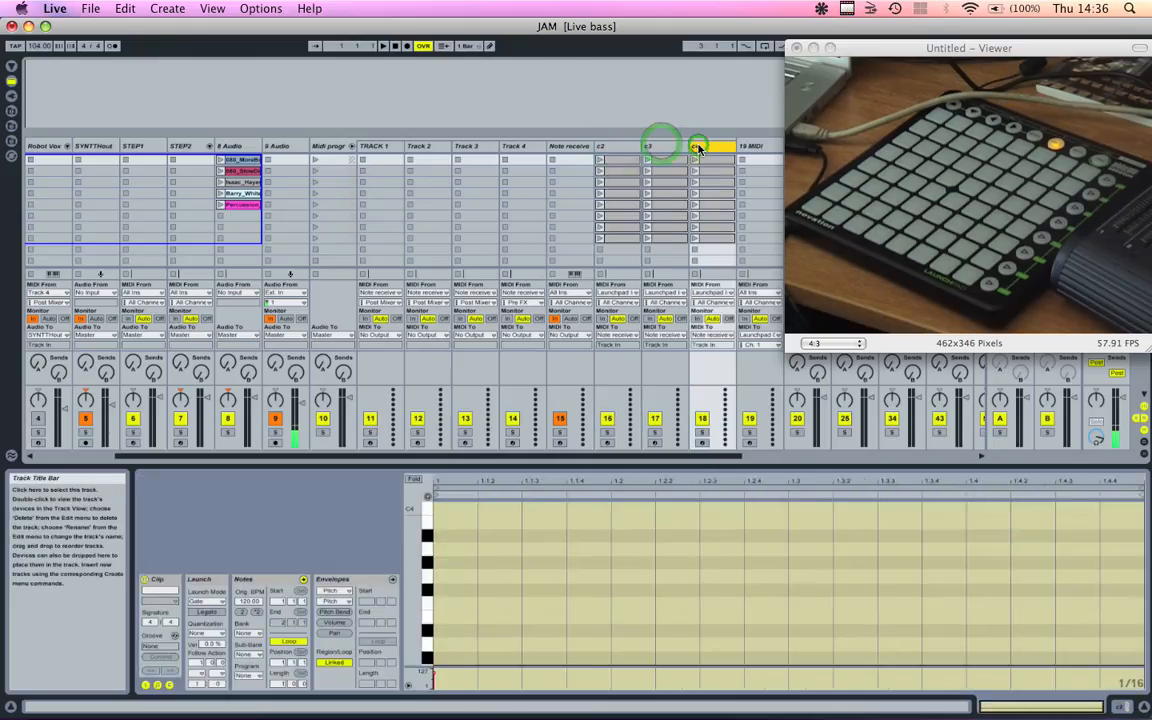
{"action": "left_click", "coordinate": [607, 148]}
{"action": "left_click", "coordinate": [655, 147]}
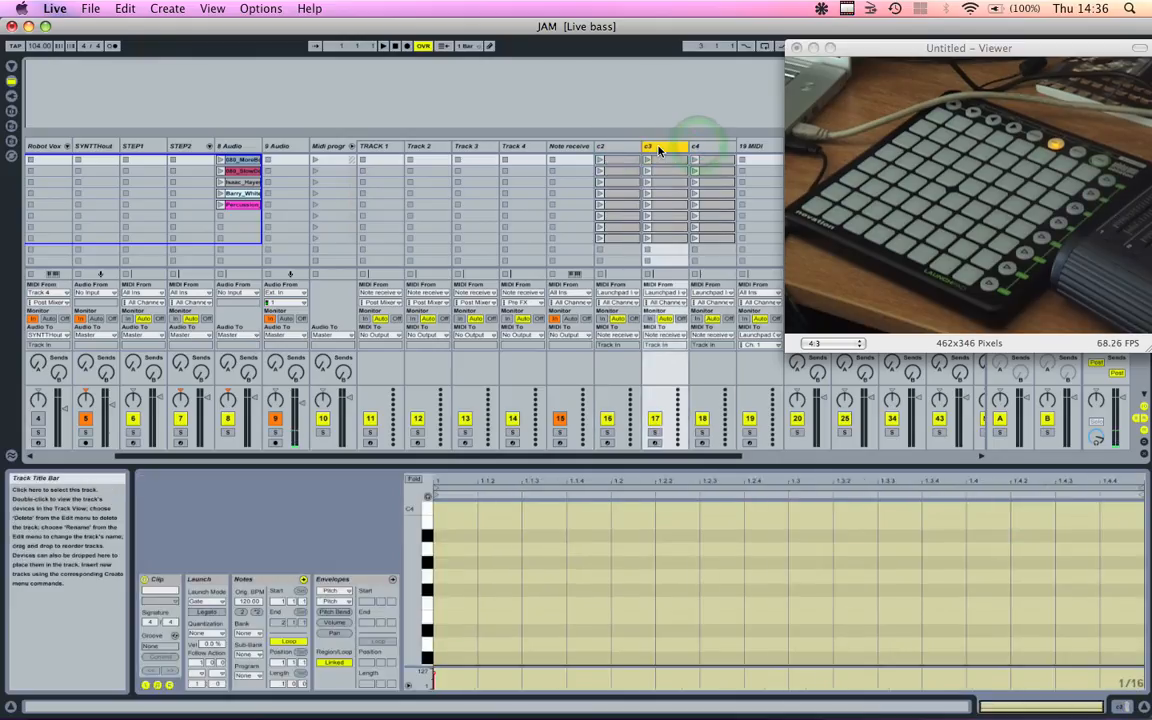
{"action": "left_click", "coordinate": [706, 148]}
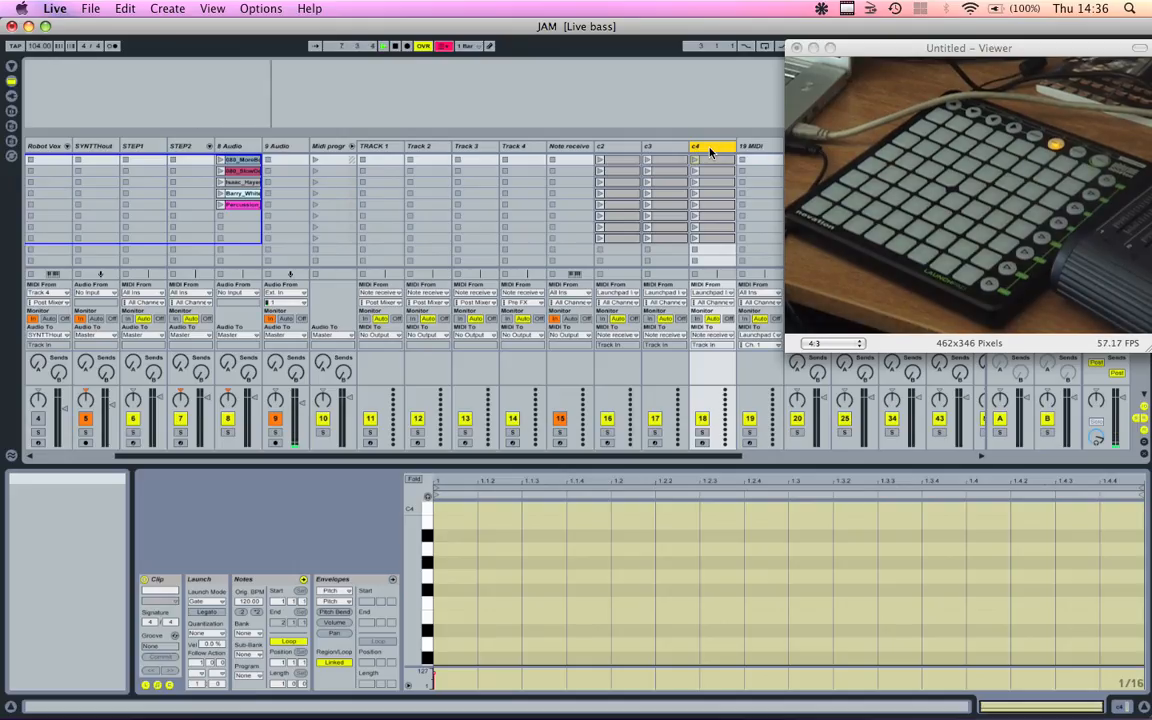
{"action": "left_click", "coordinate": [710, 148]}
Examine the notes held in the first four clips and the last clip of the c2 track.
{"action": "left_click", "coordinate": [613, 160]}
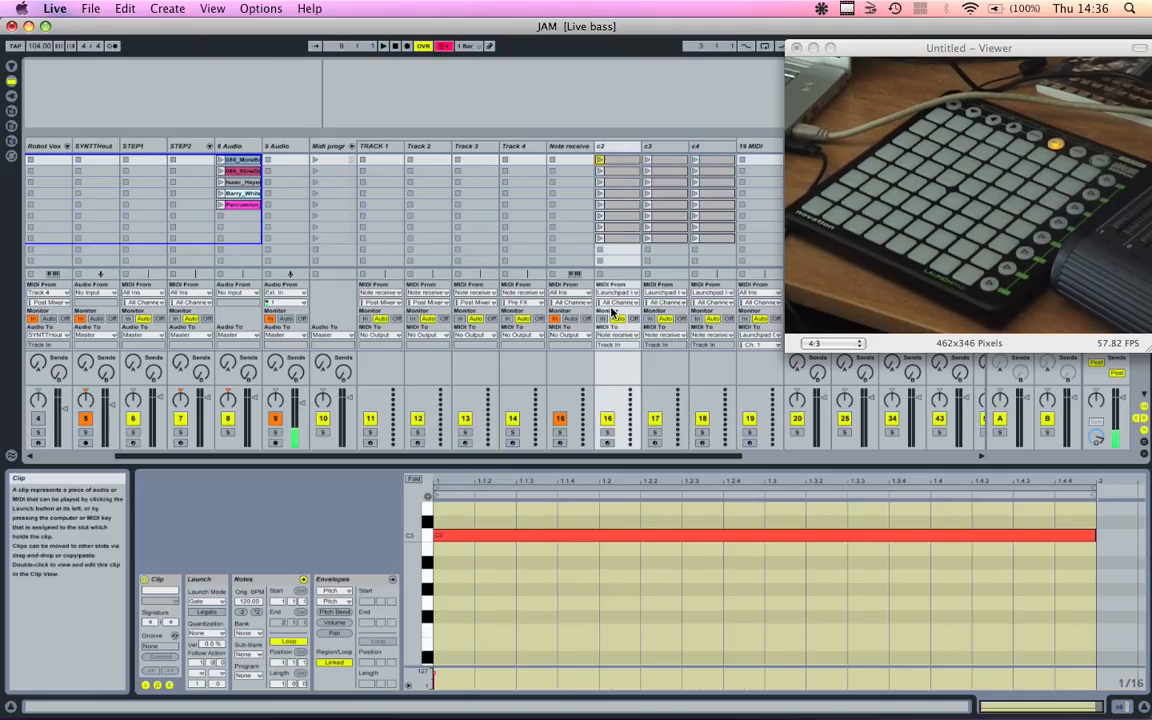
{"action": "left_click", "coordinate": [617, 241]}
{"action": "left_click", "coordinate": [613, 161]}
{"action": "left_click", "coordinate": [613, 172]}
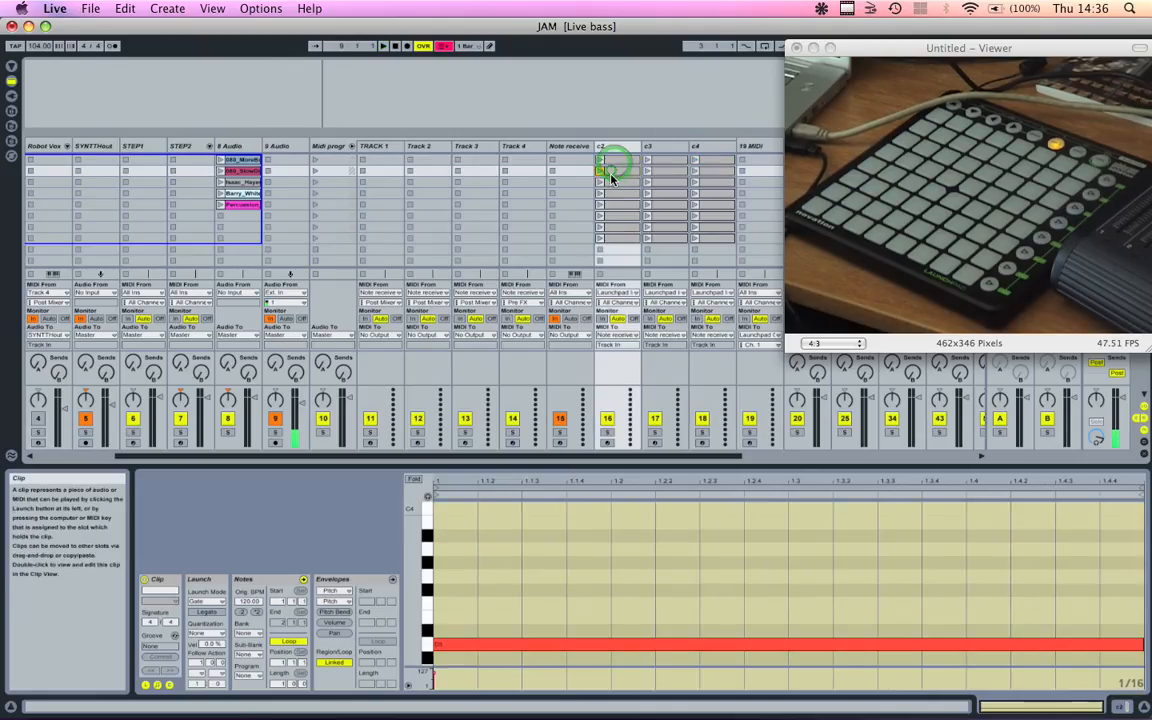
{"action": "left_click", "coordinate": [613, 162]}
{"action": "left_click", "coordinate": [614, 172]}
{"action": "left_click", "coordinate": [613, 183]}
{"action": "left_click", "coordinate": [614, 197]}
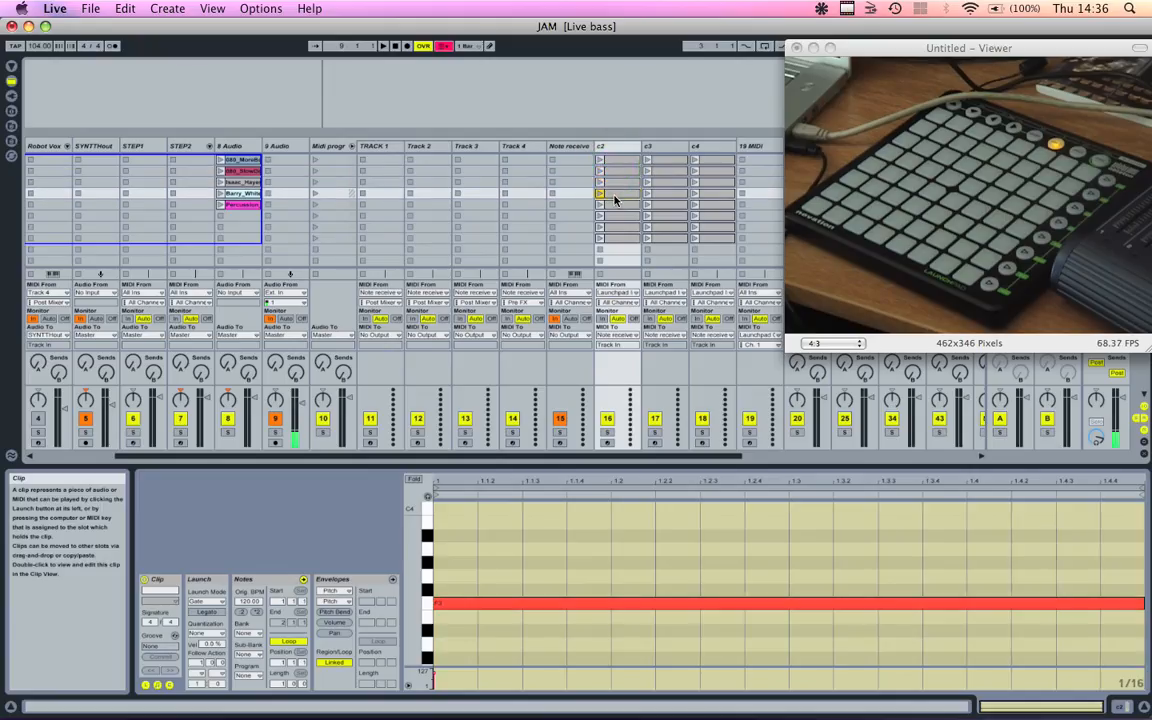
Examine the c2 track's fifth and sixth clips, recheck the second to fourth, and view the eighth clip's note.
{"action": "left_click", "coordinate": [615, 206]}
{"action": "left_click", "coordinate": [620, 218]}
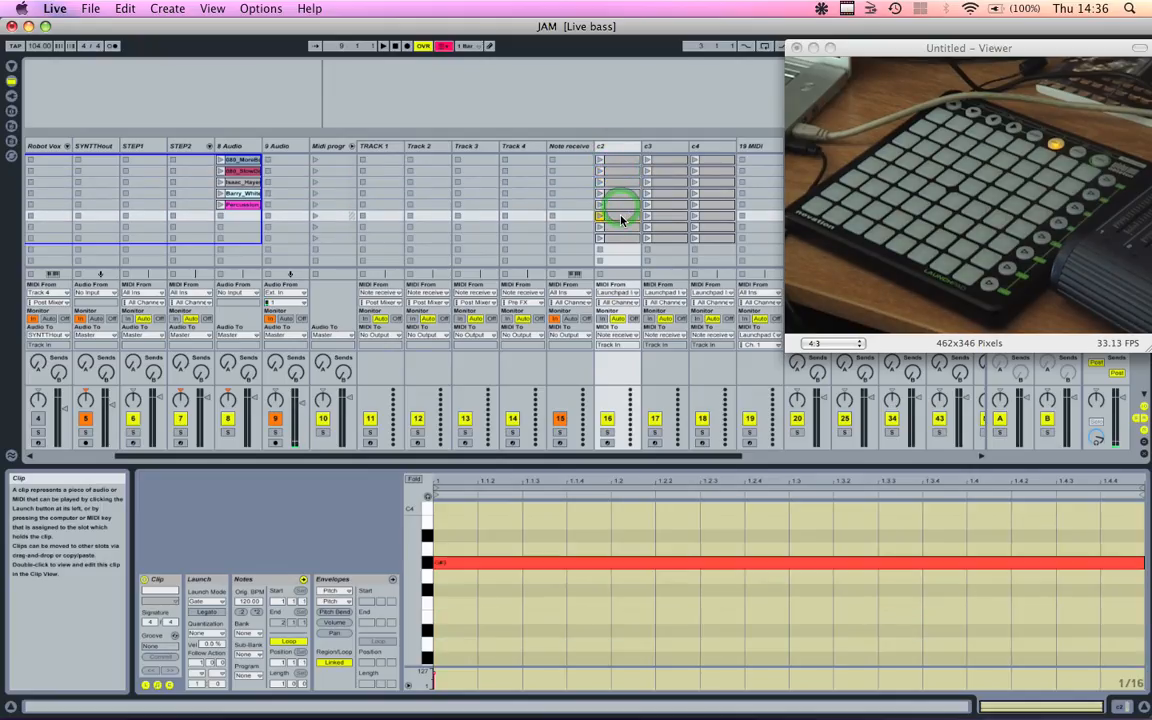
{"action": "left_click", "coordinate": [620, 187]}
{"action": "left_click", "coordinate": [617, 173]}
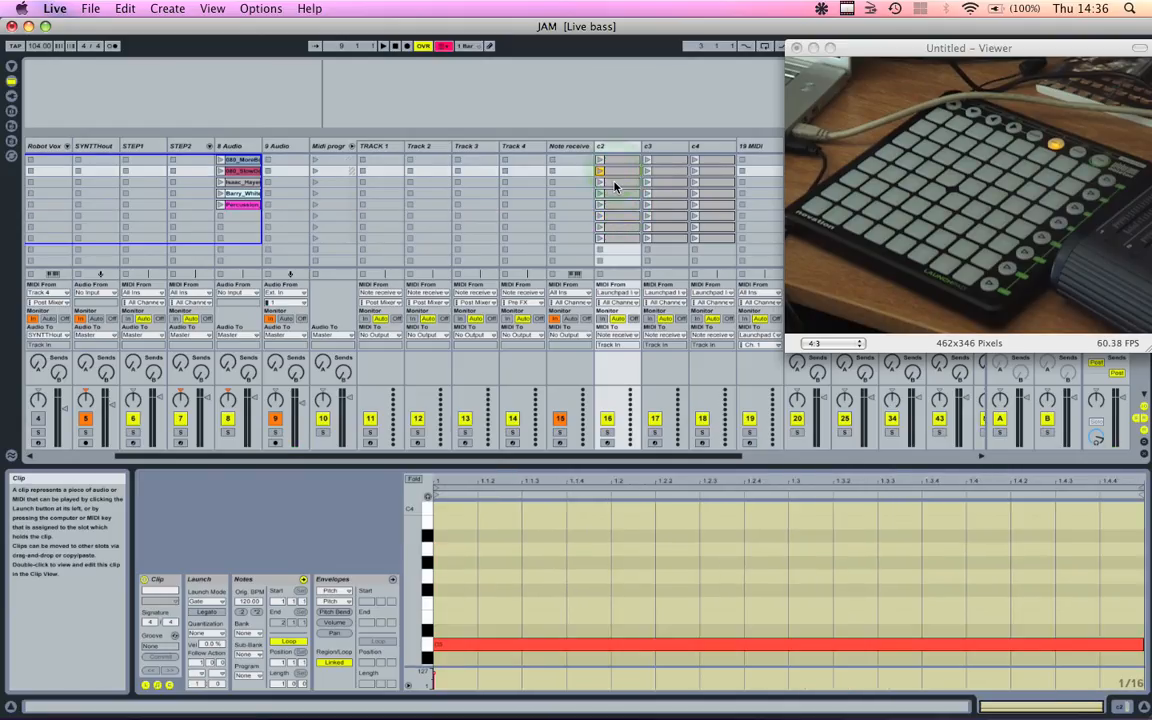
{"action": "left_click", "coordinate": [616, 185]}
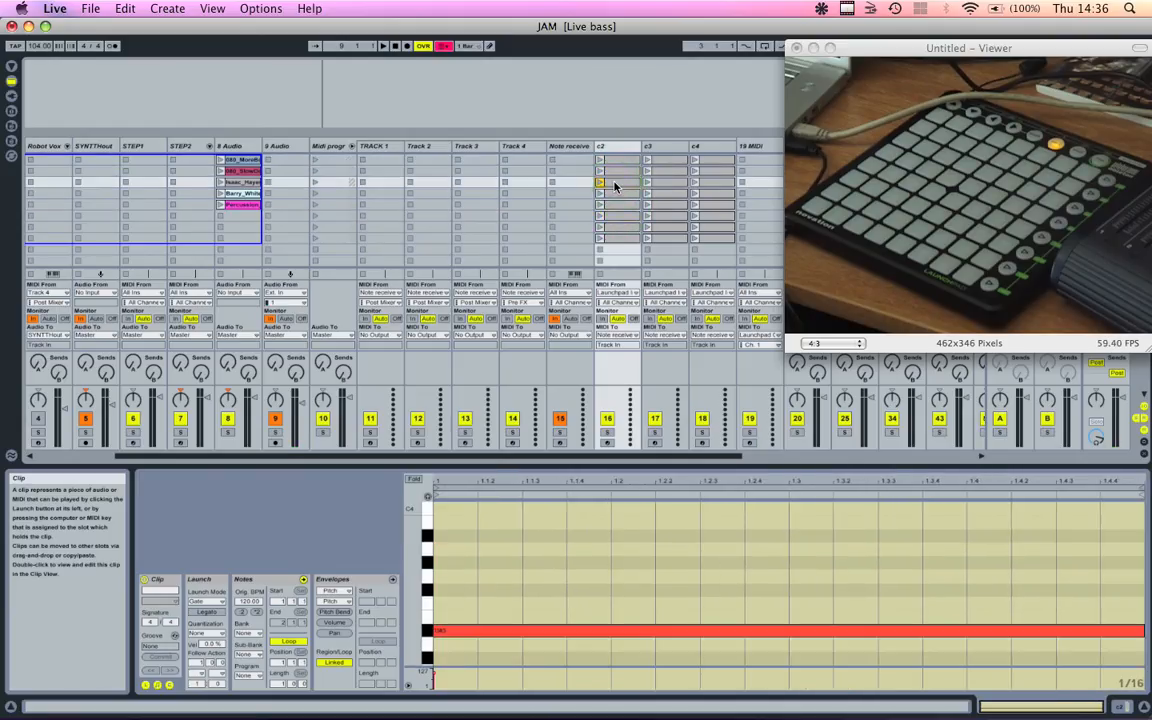
{"action": "left_click", "coordinate": [614, 194]}
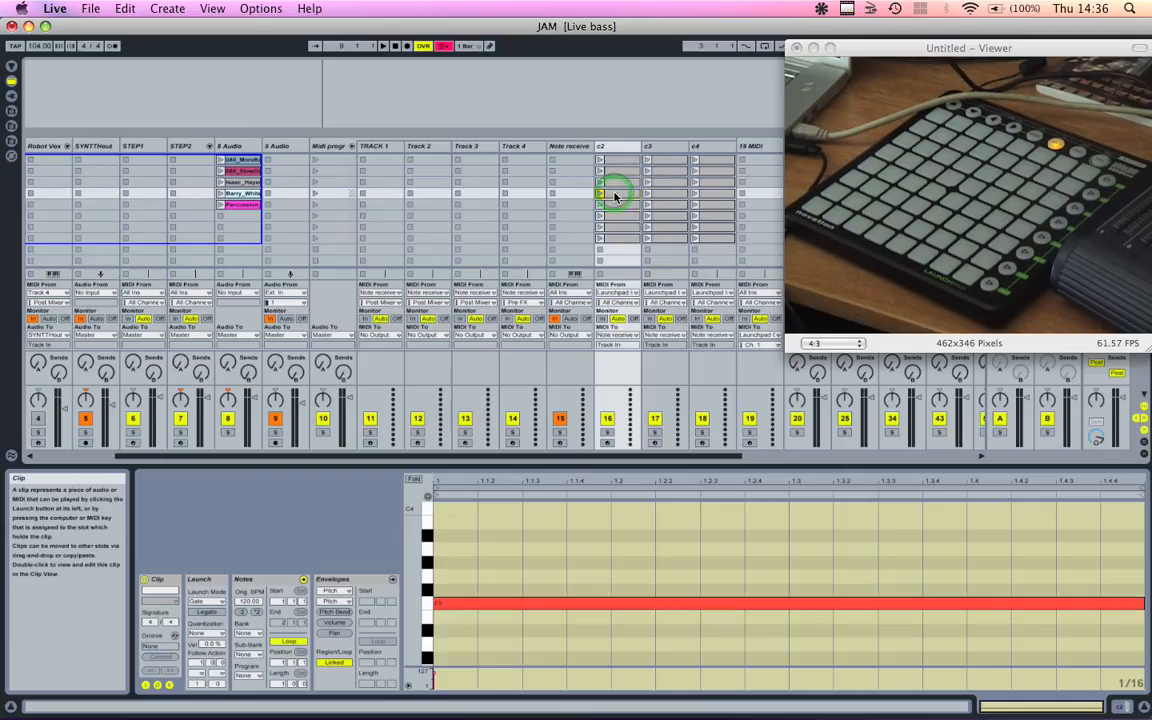
{"action": "left_click", "coordinate": [621, 240]}
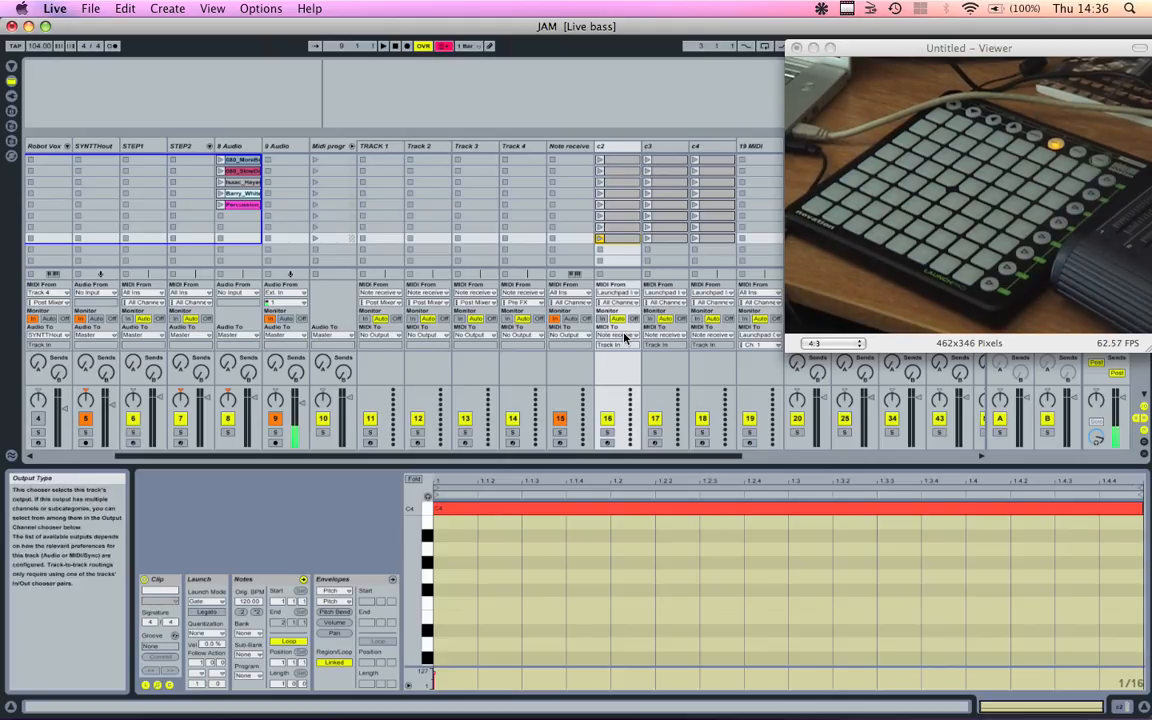
Select the Note receive track's eighth slot, review the session tracks and their MIDI mappings, and exit MIDI map mode.
{"action": "left_click", "coordinate": [573, 240]}
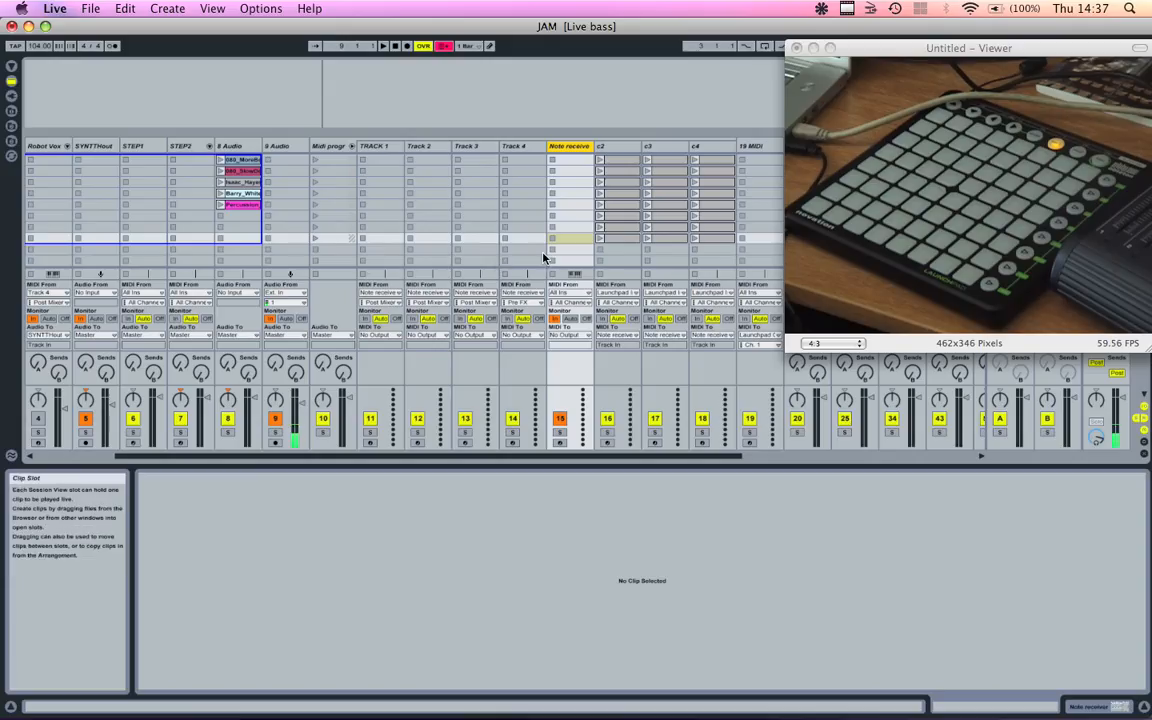
{"action": "scroll", "coordinate": [508, 255], "scroll_direction": "left", "scroll_amount": 3}
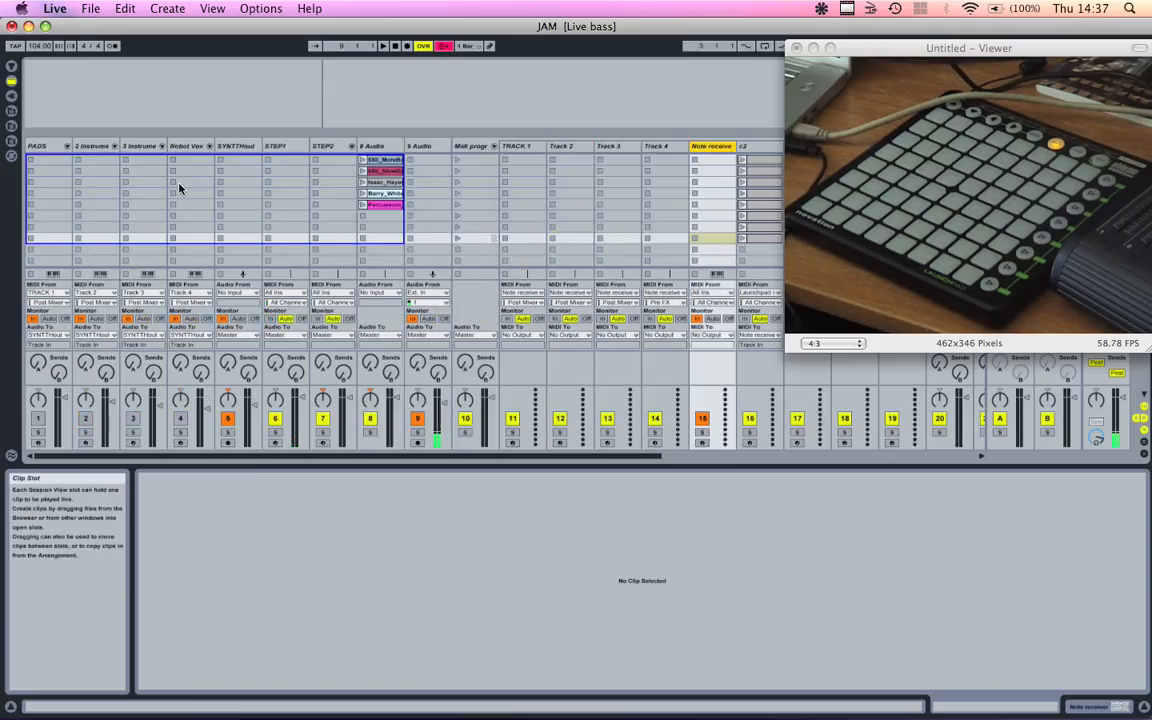
{"action": "scroll", "coordinate": [591, 197], "scroll_direction": "right", "scroll_amount": 1}
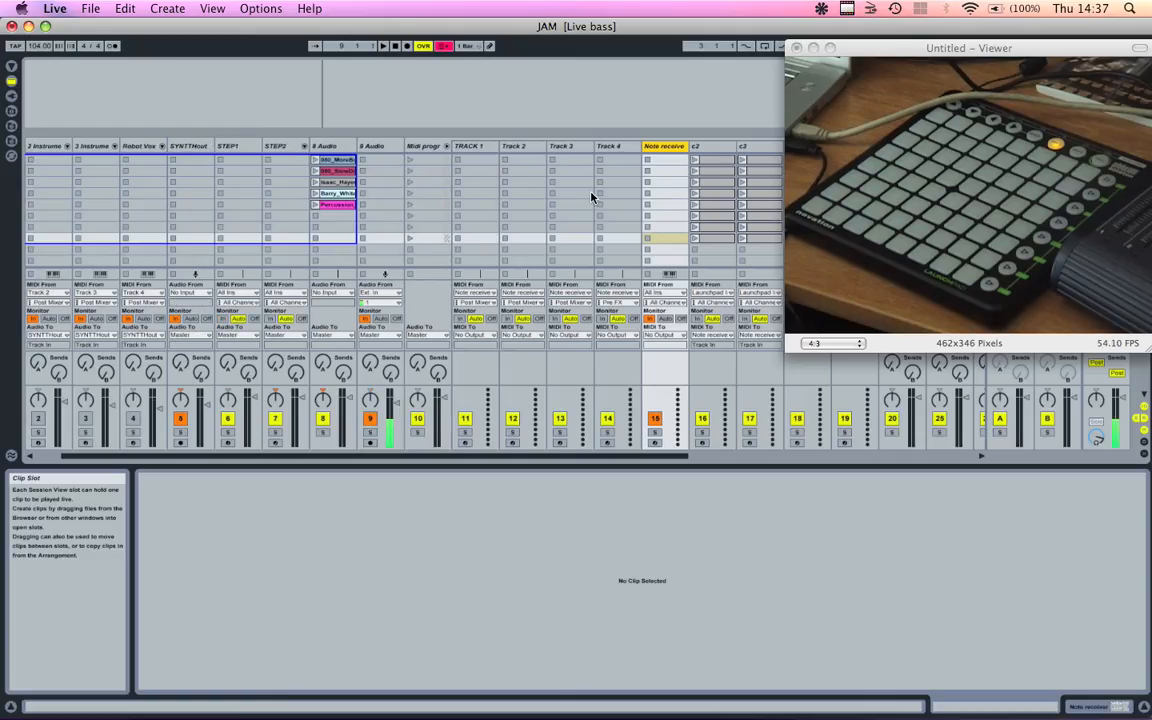
{"action": "scroll", "coordinate": [591, 197], "scroll_direction": "left", "scroll_amount": 1}
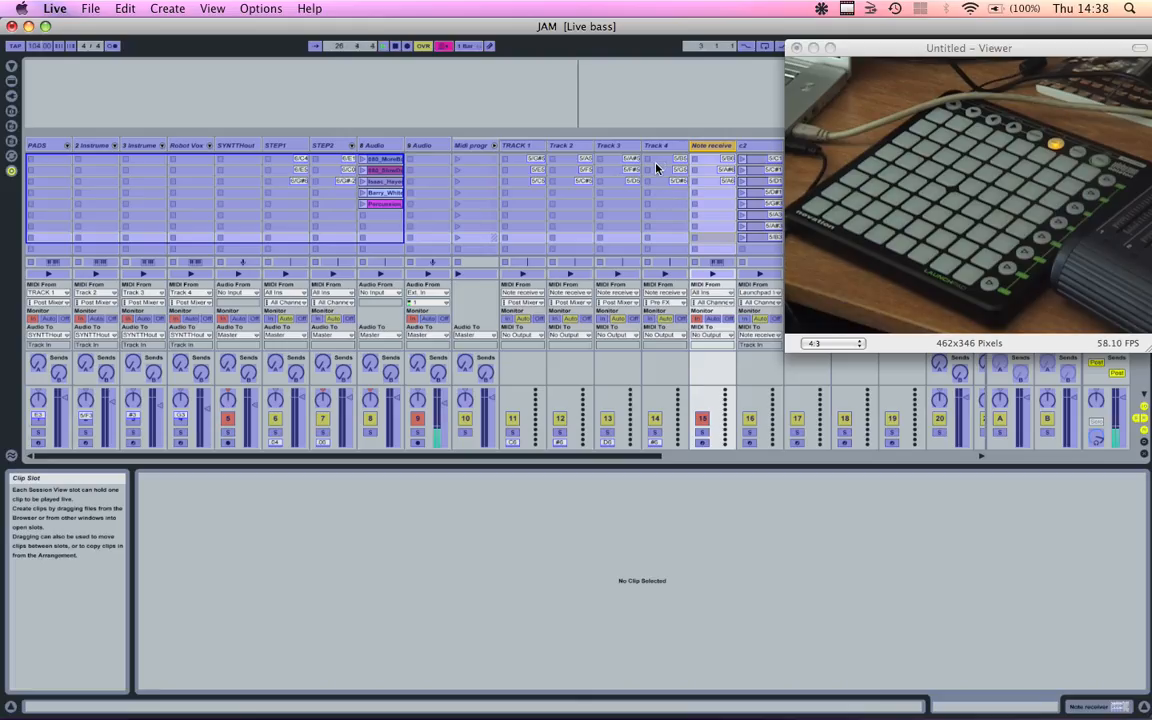
{"action": "key", "text": "super+m"}
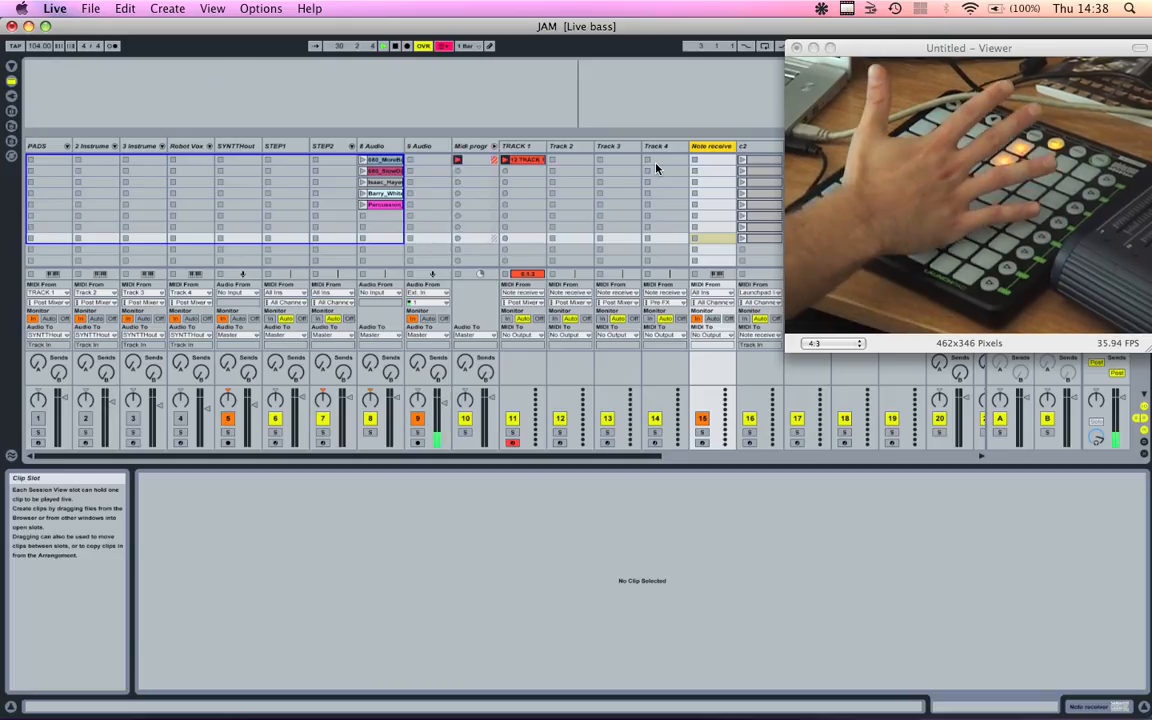
Delete the recorded clip from the first slot of TRACK 1.
{"action": "left_click", "coordinate": [655, 168]}
{"action": "left_click", "coordinate": [527, 160]}
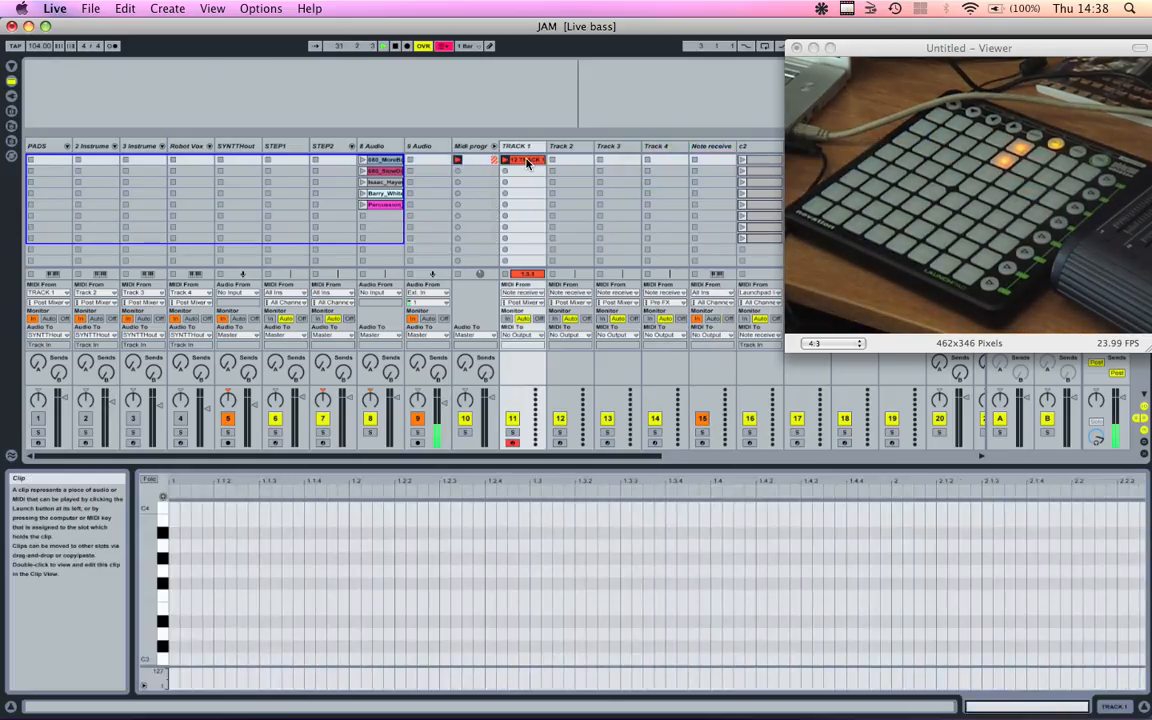
{"action": "key", "text": "Delete"}
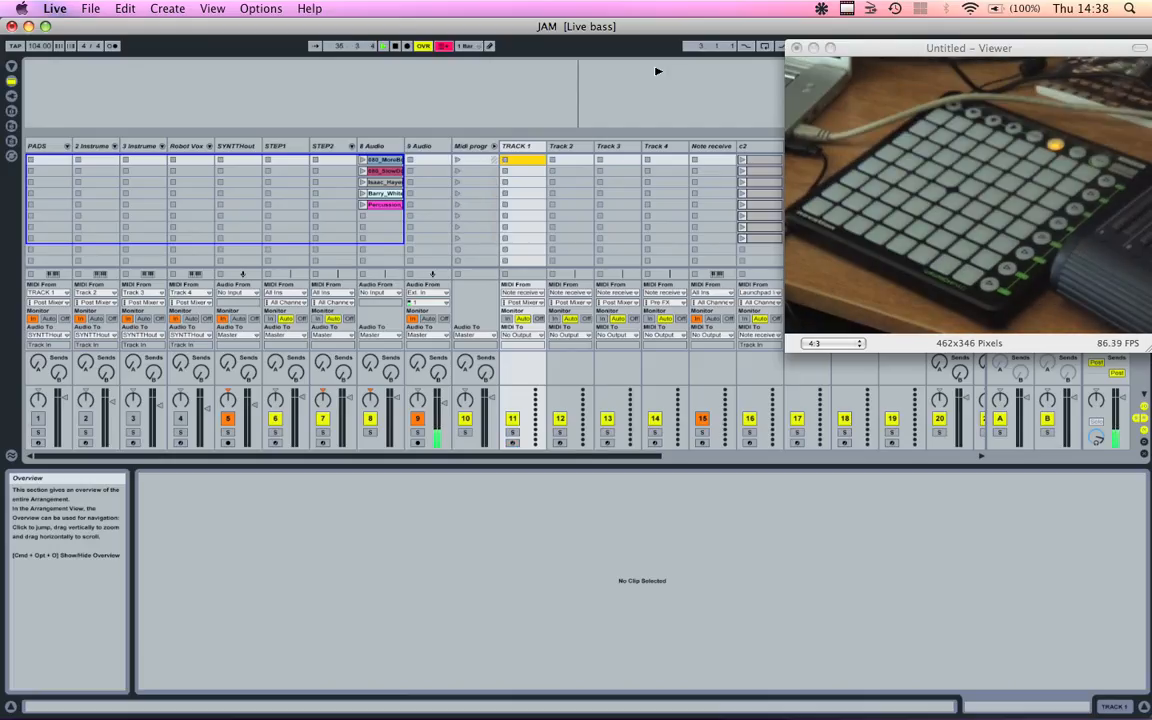
Select the PADS, second instrument and Note receive tracks to view their device chains.
{"action": "left_click", "coordinate": [165, 109]}
{"action": "left_click", "coordinate": [78, 125]}
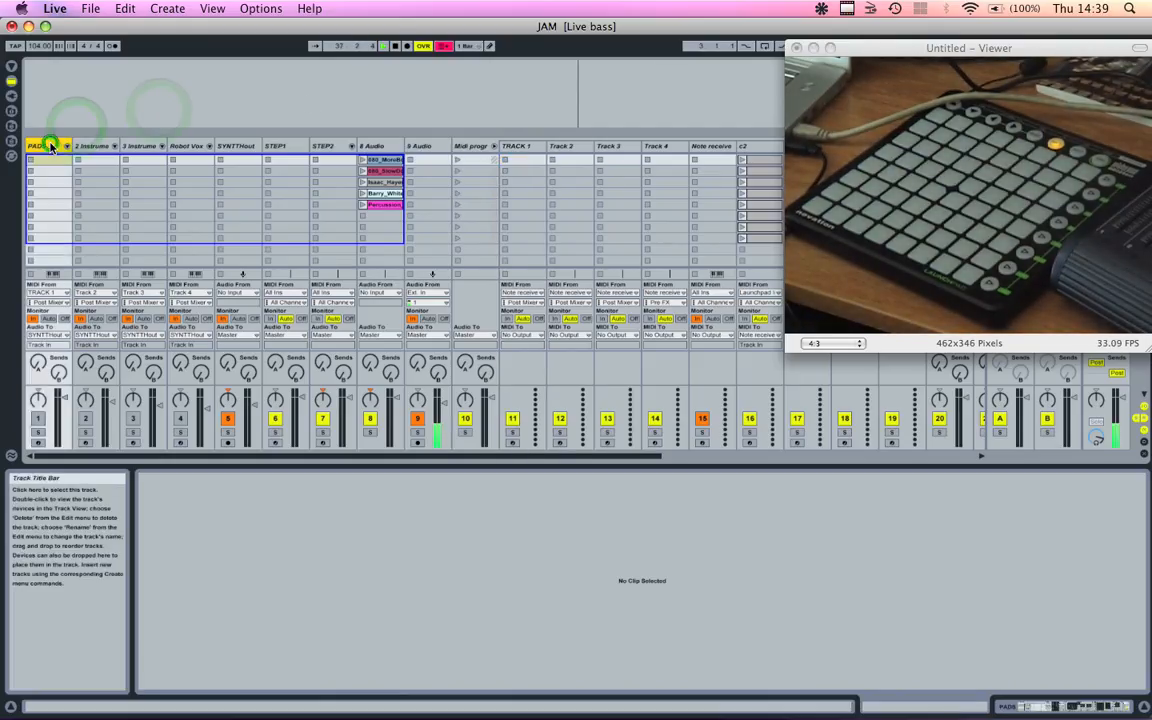
{"action": "left_click", "coordinate": [50, 146]}
{"action": "left_click", "coordinate": [88, 147]}
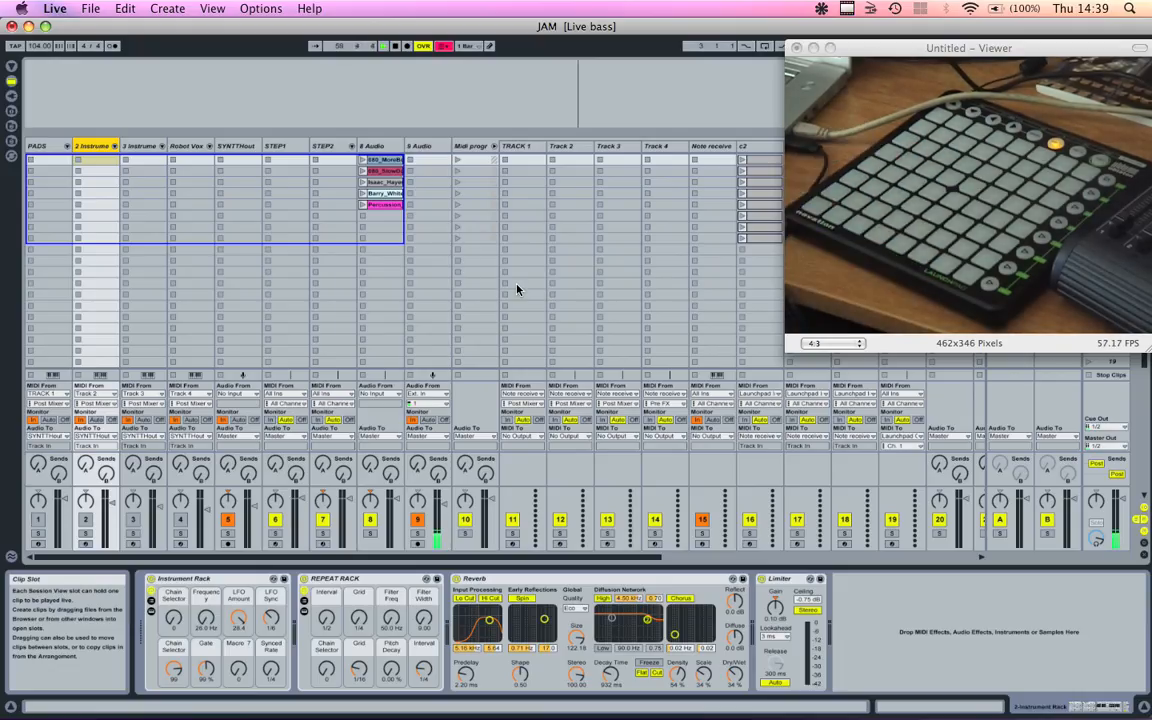
{"action": "left_click", "coordinate": [711, 148]}
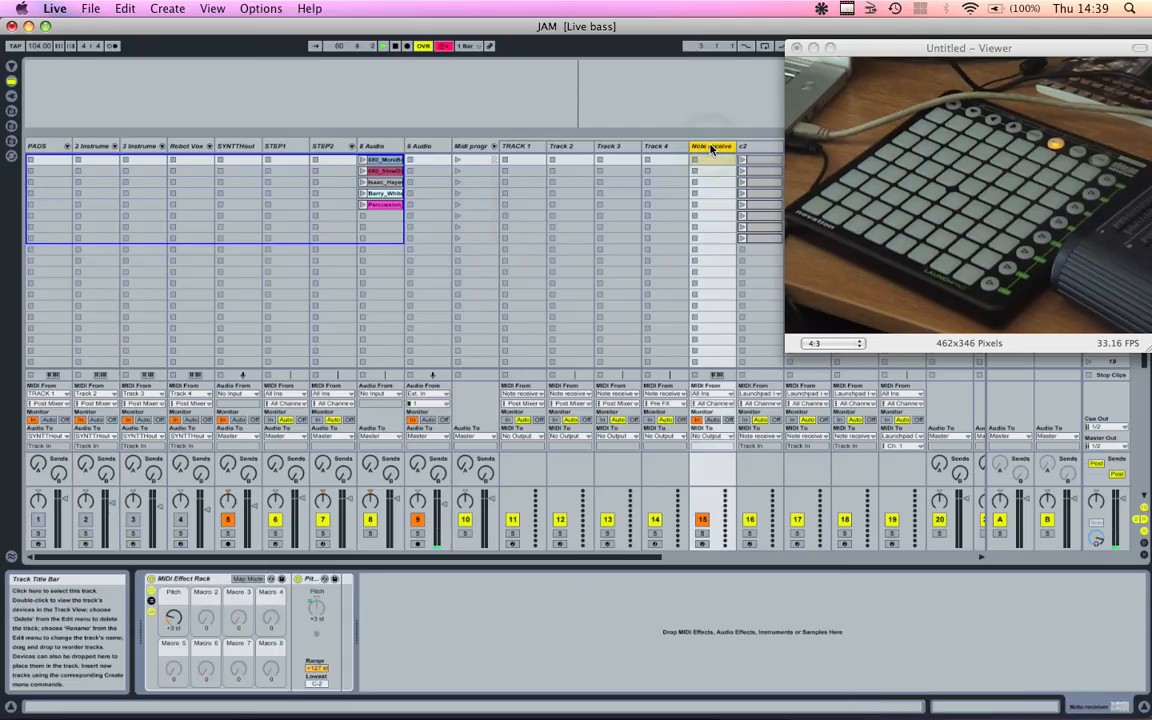